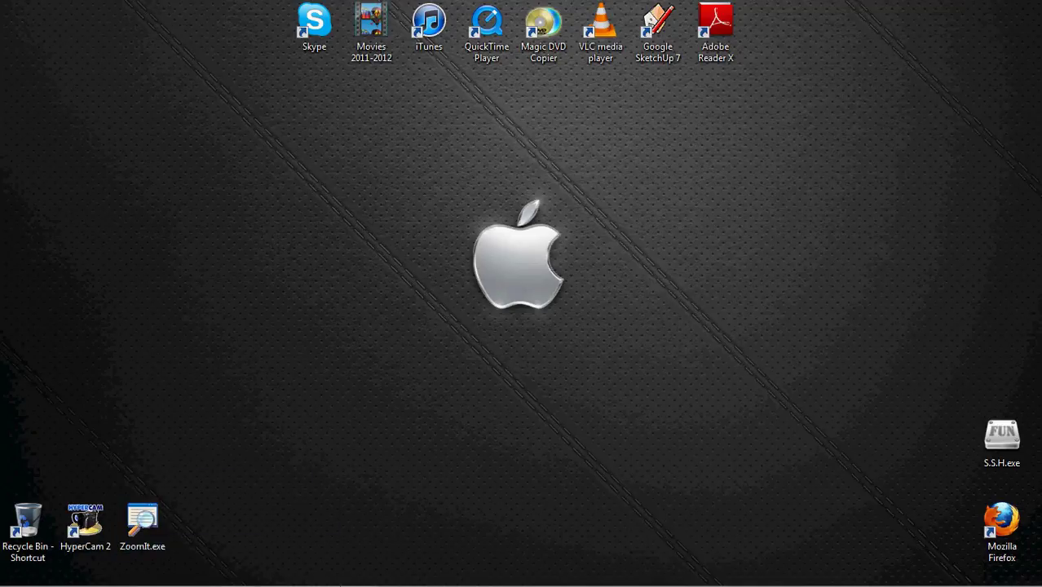
# Step: Download ZoomIt (3).zip (267 KB) from the ZoomIt v4.2 page in Chrome and open it
pyautogui.moveTo(259, 577)
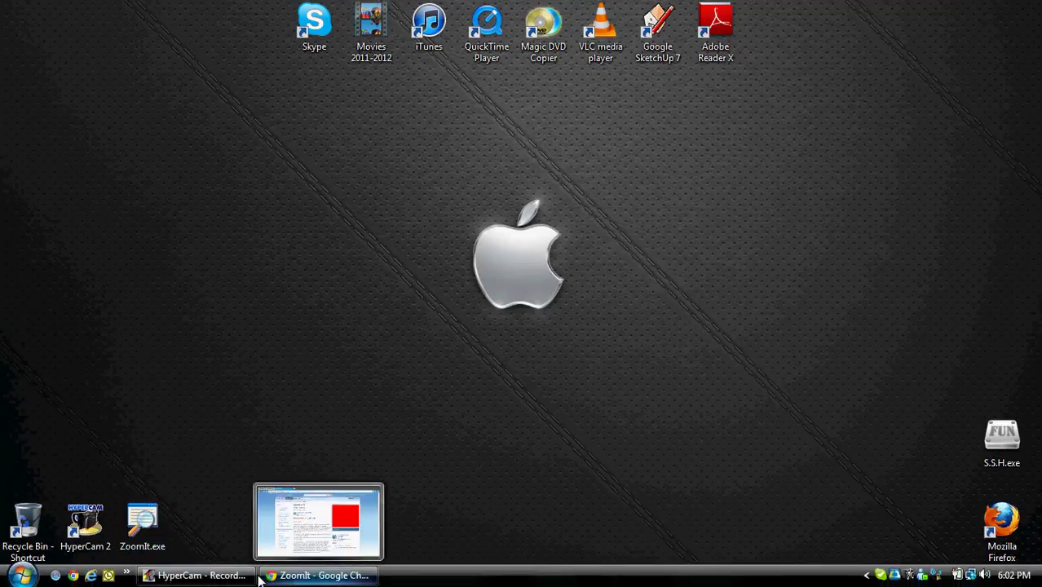
pyautogui.click(297, 577)
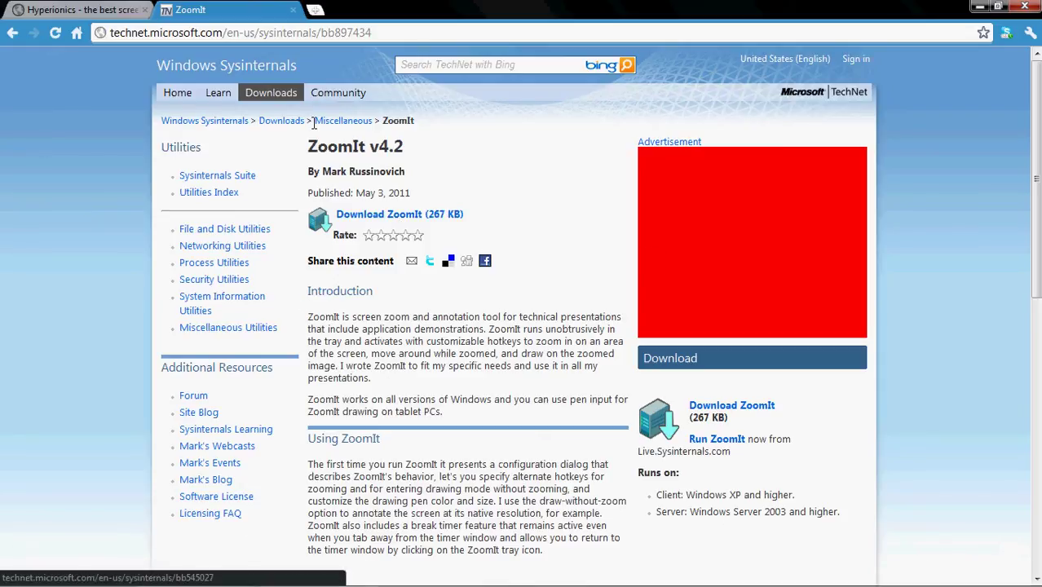
pyautogui.click(374, 218)
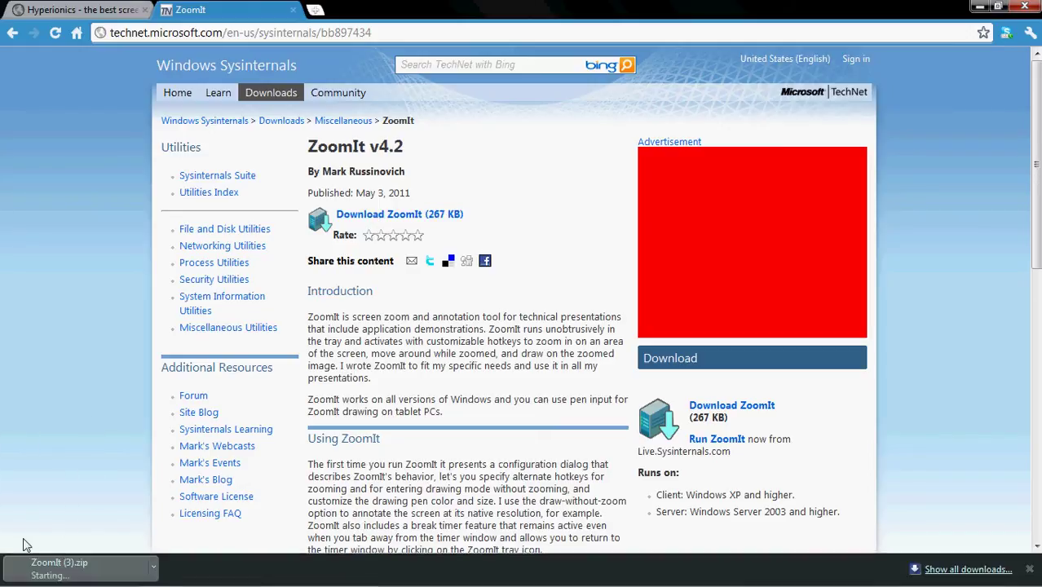
pyautogui.click(143, 563)
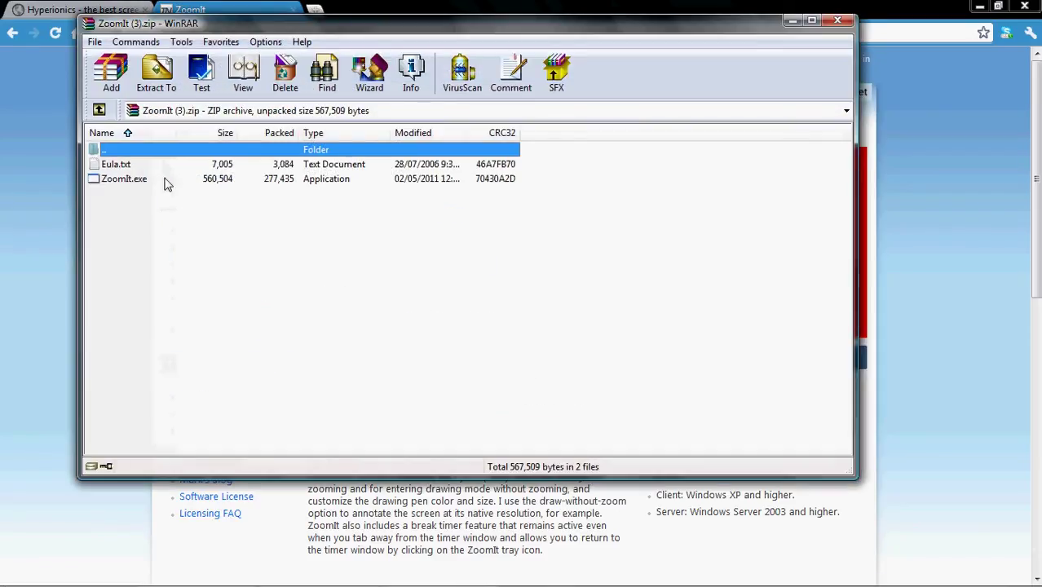
# Step: Copy ZoomIt.exe from the archive onto the desktop, close WinRAR, and return to Chrome
pyautogui.click(977, 7)
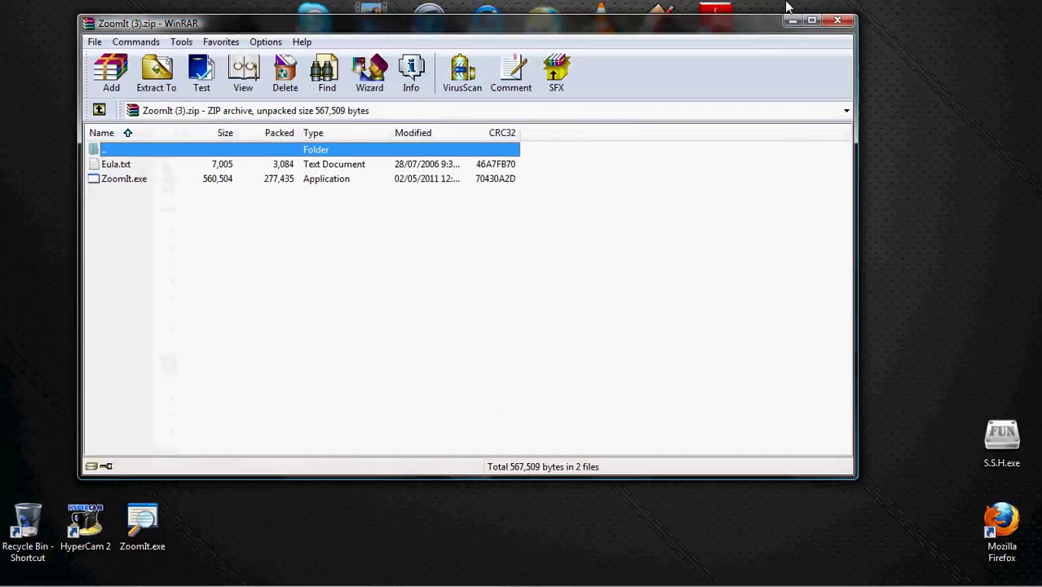
pyautogui.moveTo(109, 181); pyautogui.dragTo(164, 193)
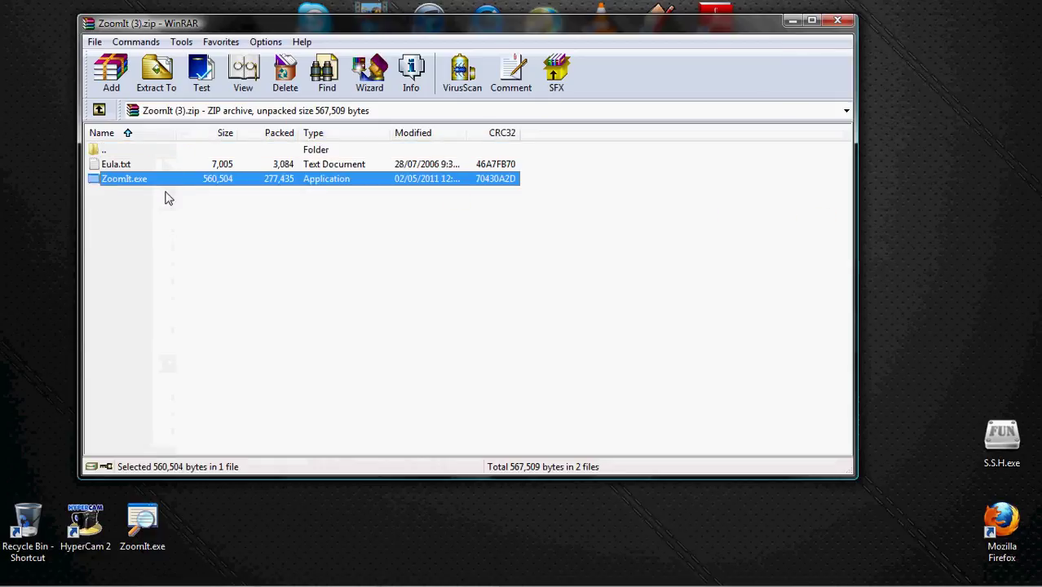
pyautogui.click(844, 19)
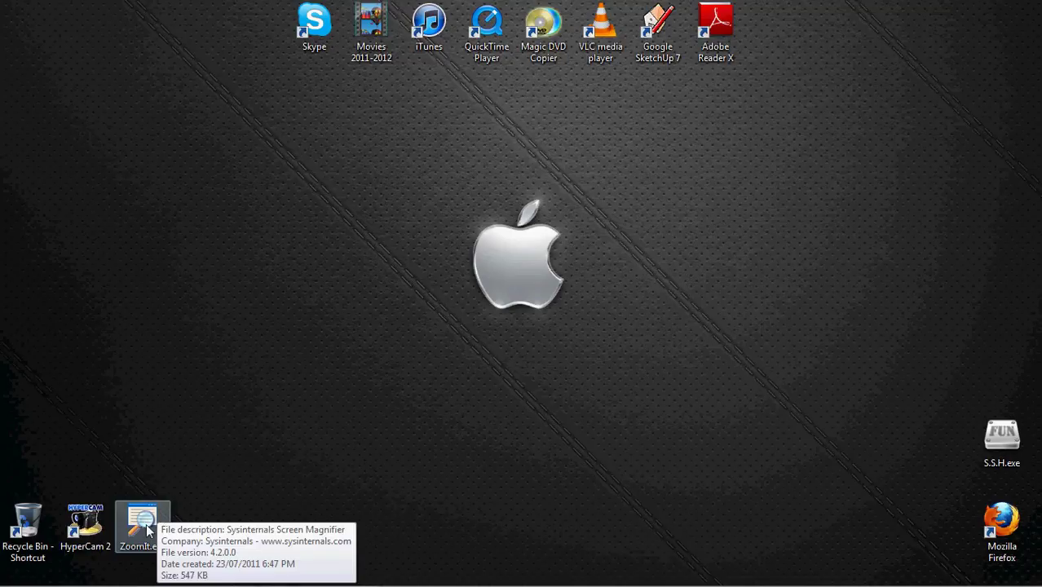
pyautogui.moveTo(293, 584)
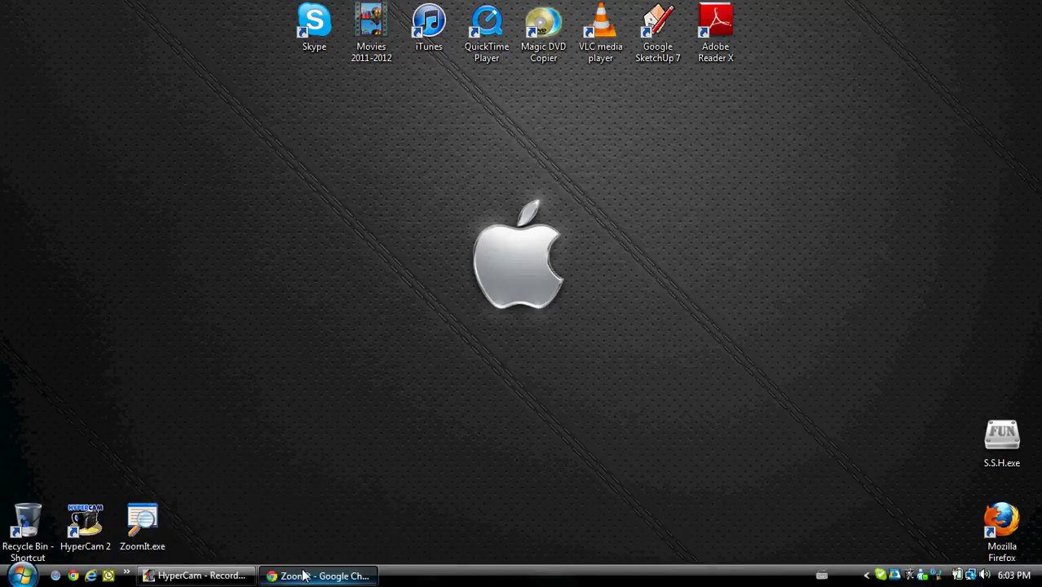
pyautogui.click(302, 575)
# Step: On the hypercam.com tab, start the free HC2Setup.exe download and discard it
pyautogui.click(74, 10)
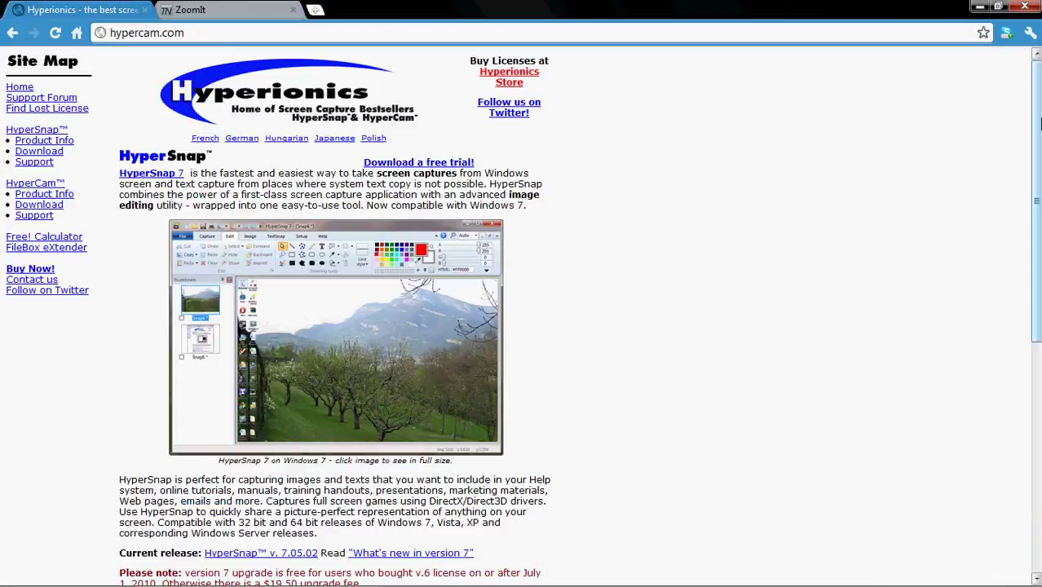
pyautogui.moveTo(1040, 122); pyautogui.dragTo(1039, 262)
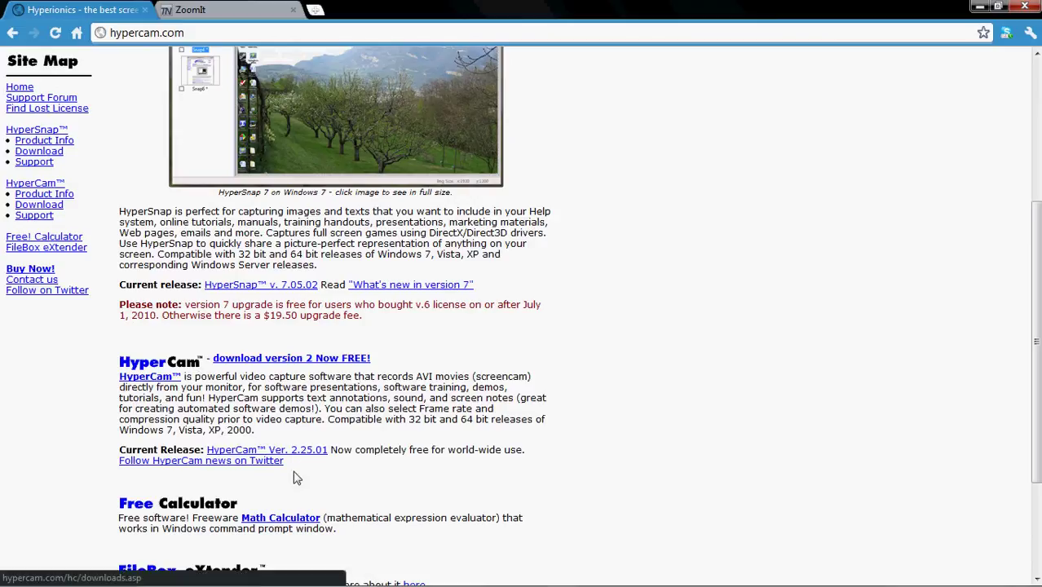
pyautogui.click(276, 362)
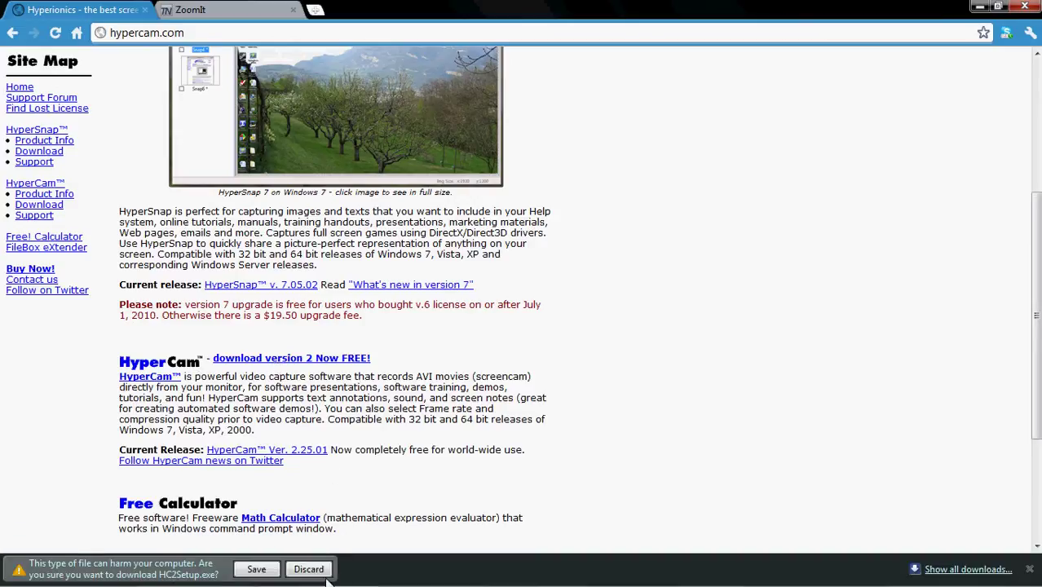
pyautogui.click(317, 573)
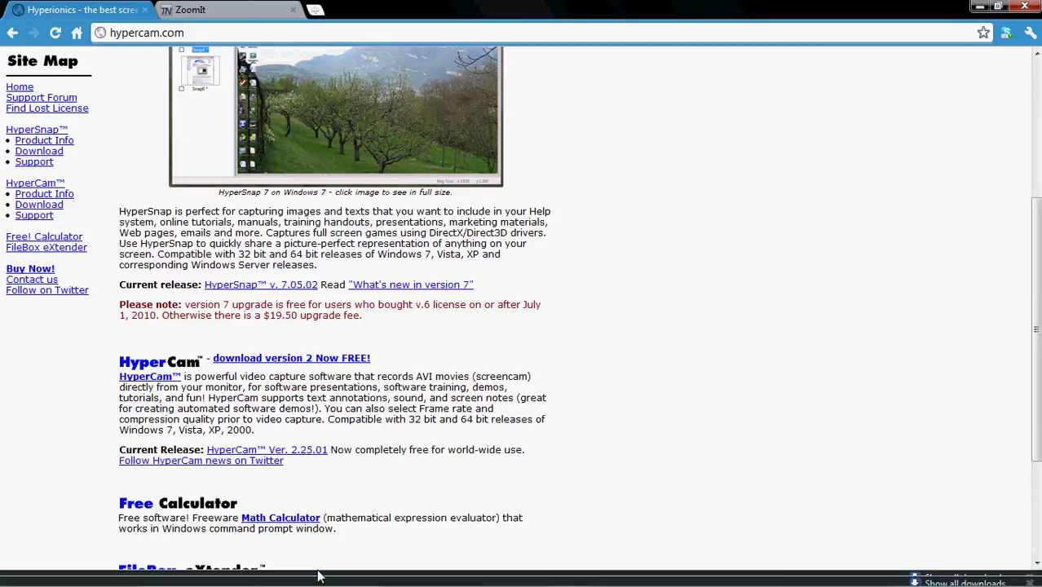
# Step: Go to the HyperCam 2.25.01 download page listing three servers
pyautogui.click(153, 377)
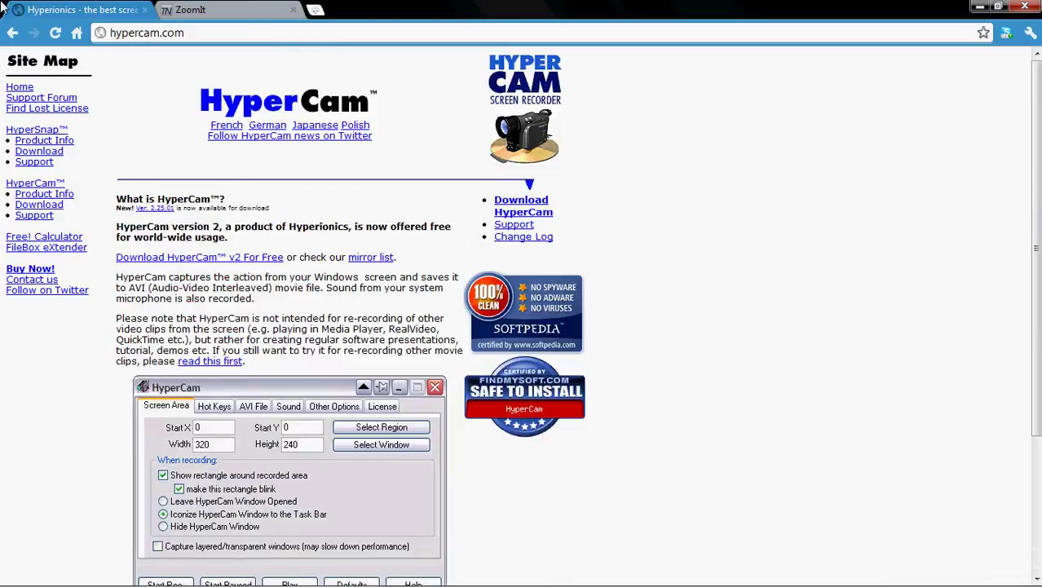
pyautogui.click(13, 33)
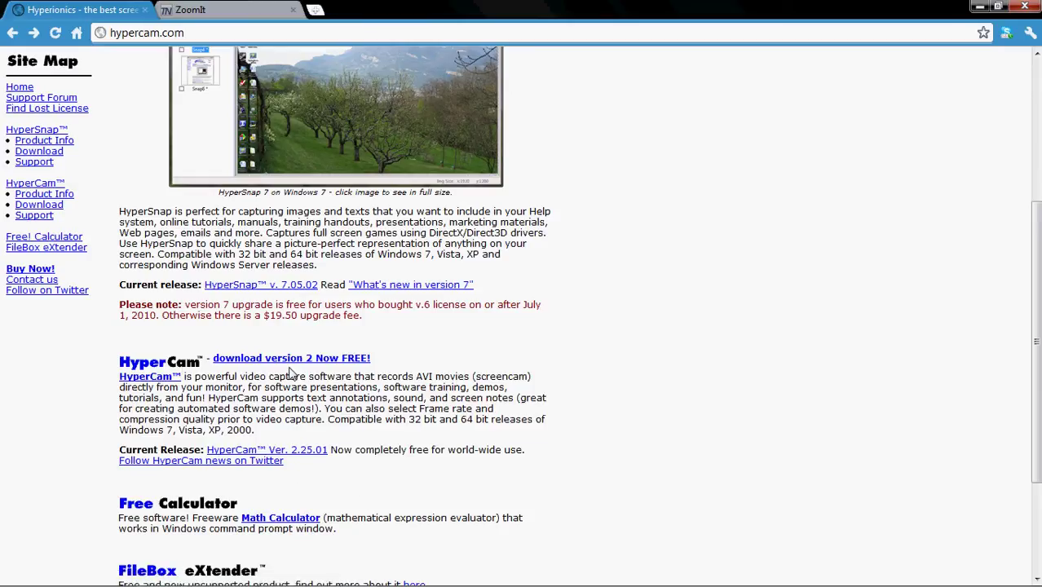
pyautogui.click(319, 453)
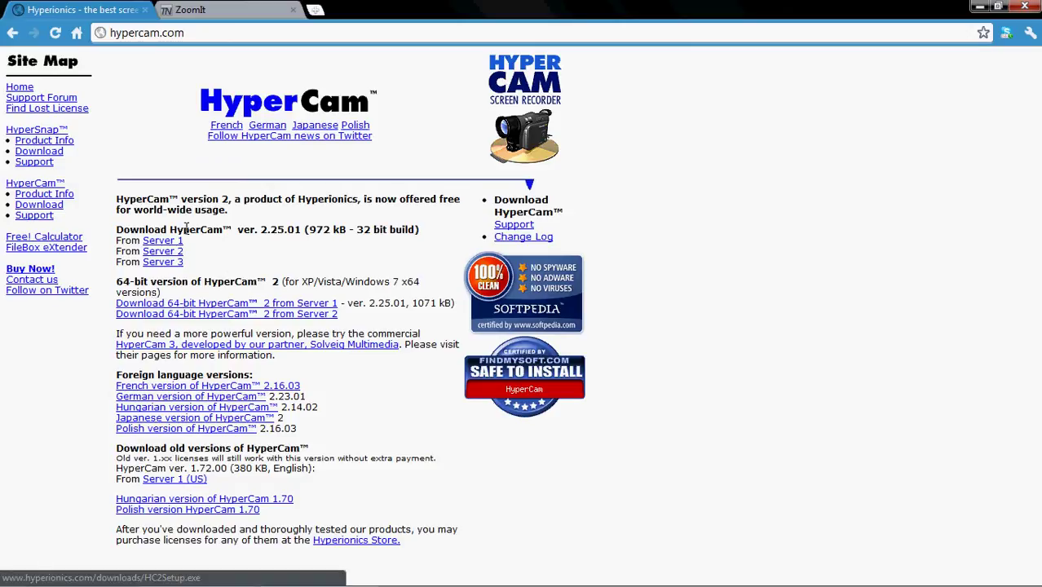
pyautogui.moveTo(23, 577)
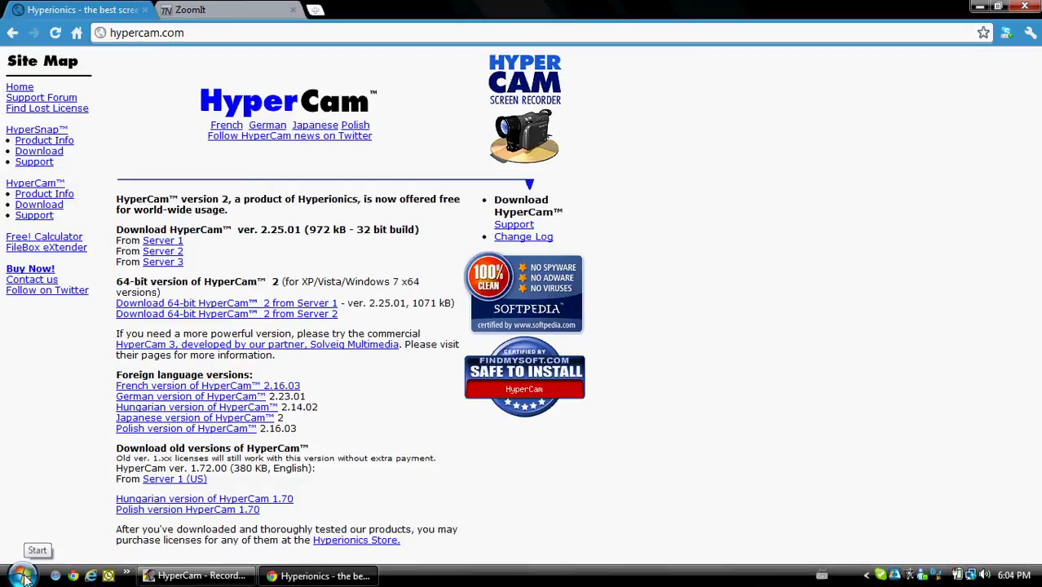
pyautogui.click(22, 575)
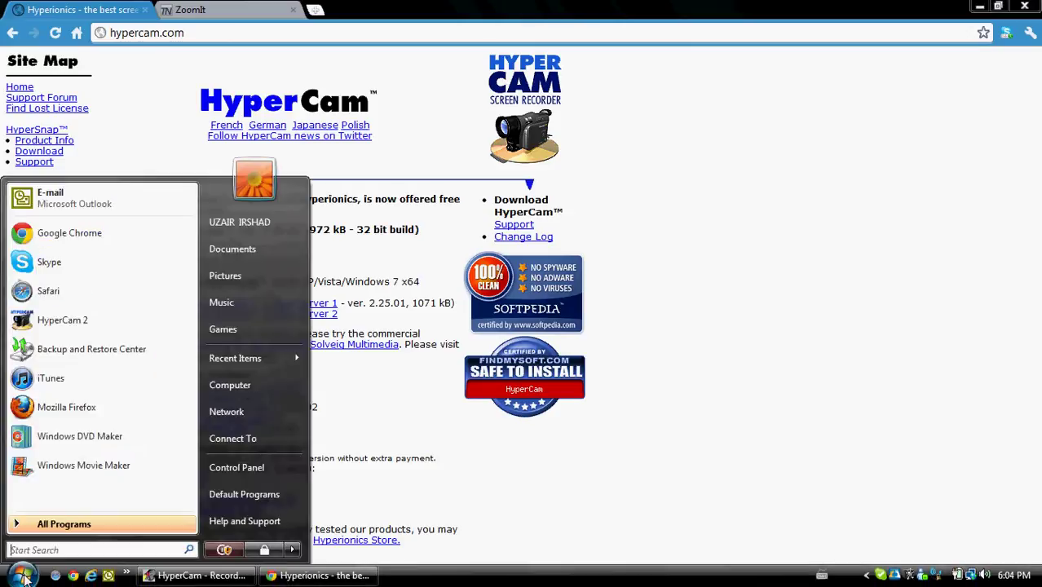
pyautogui.rightClick(285, 387)
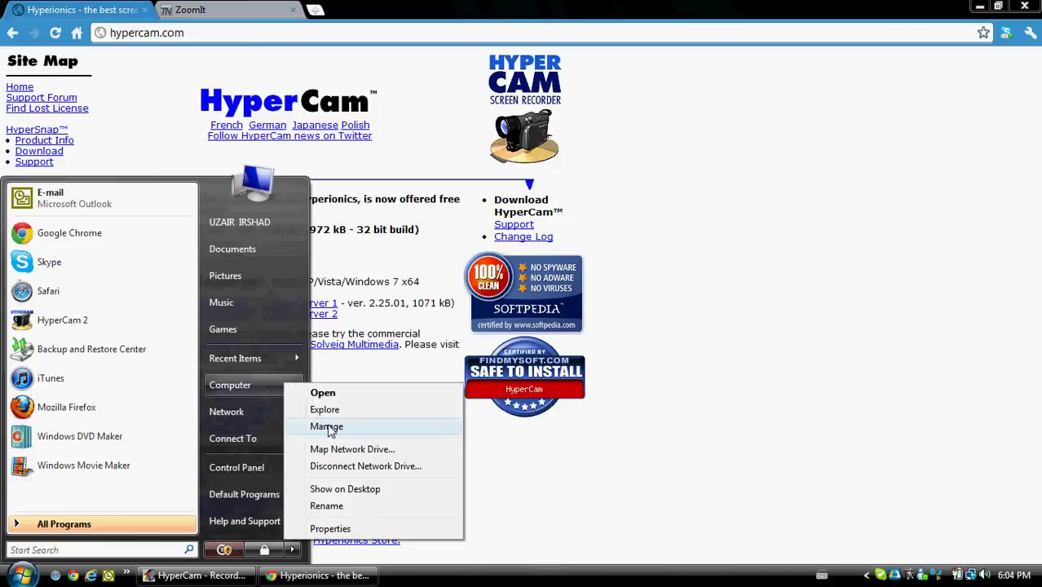
pyautogui.click(353, 529)
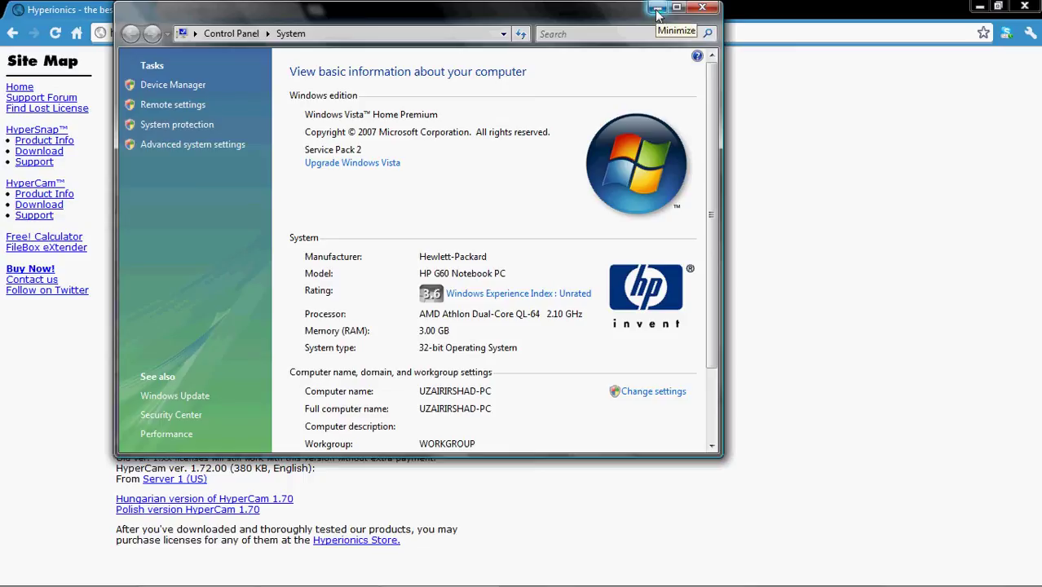
pyautogui.click(702, 9)
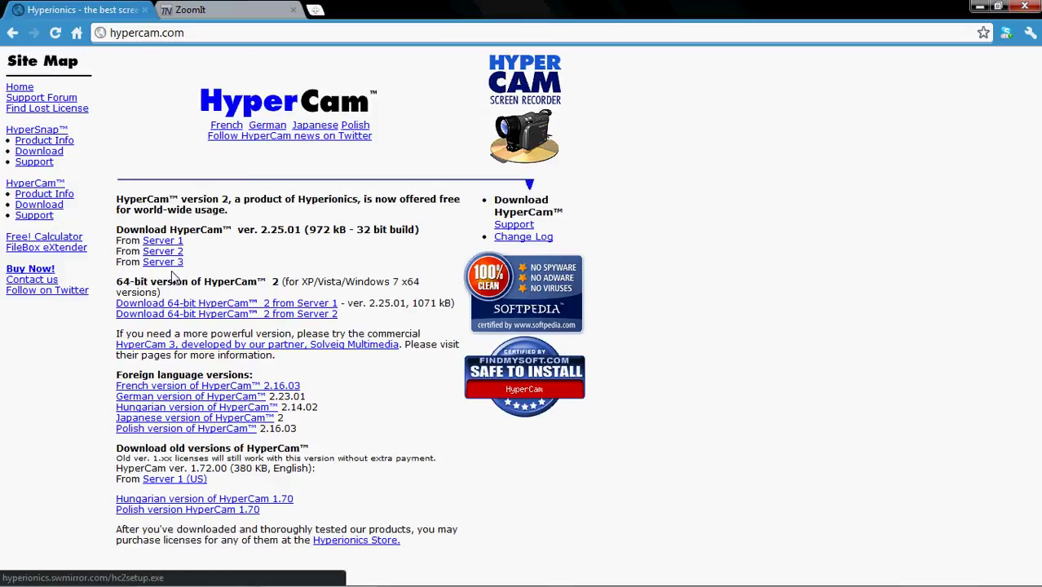
# Step: Browse the Downloads folder in the user folder, close Explorer, and close Chrome's ZoomIt tab
pyautogui.moveTo(21, 577)
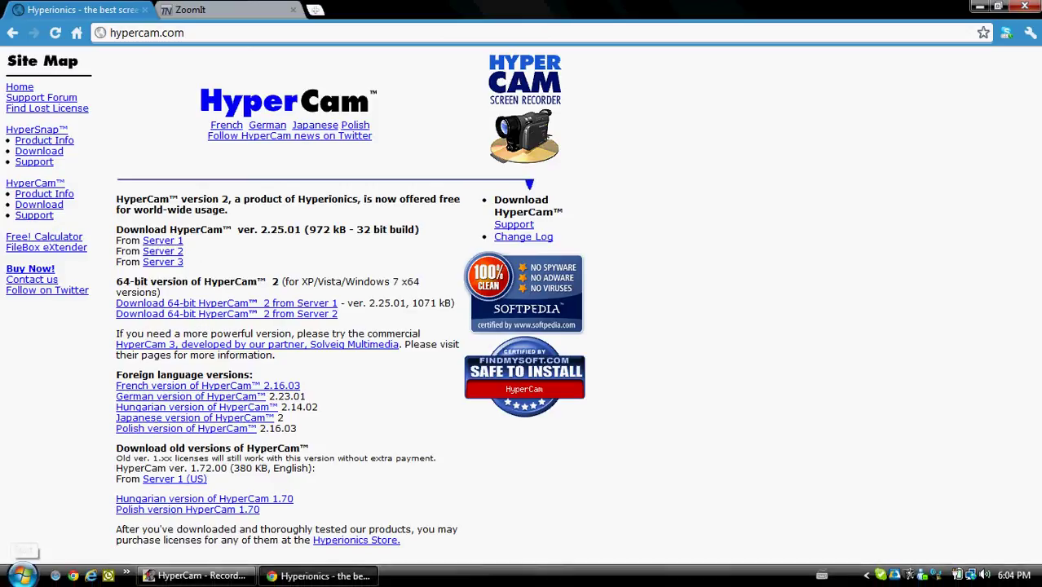
pyautogui.click(23, 577)
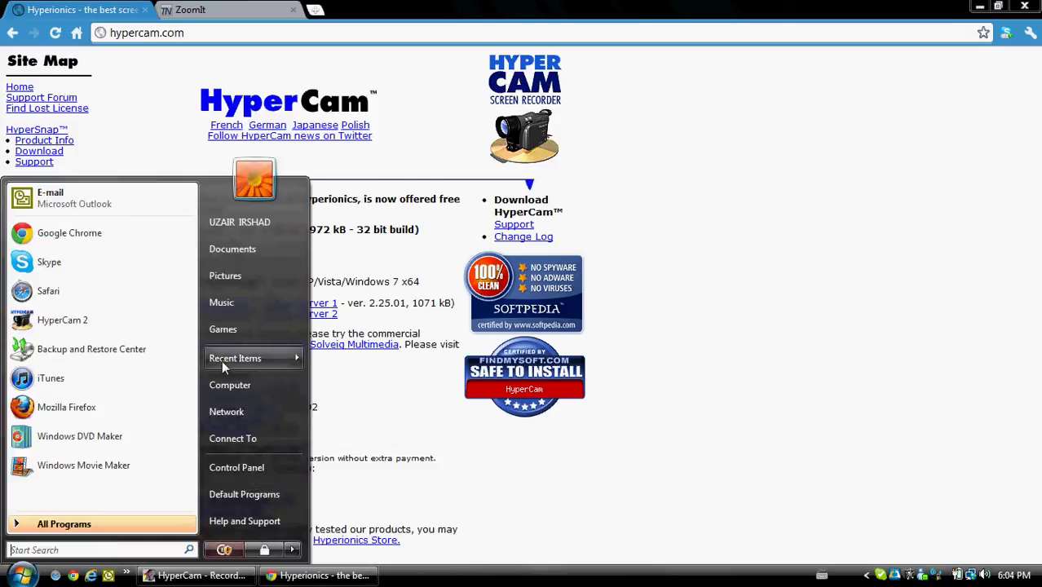
pyautogui.click(239, 221)
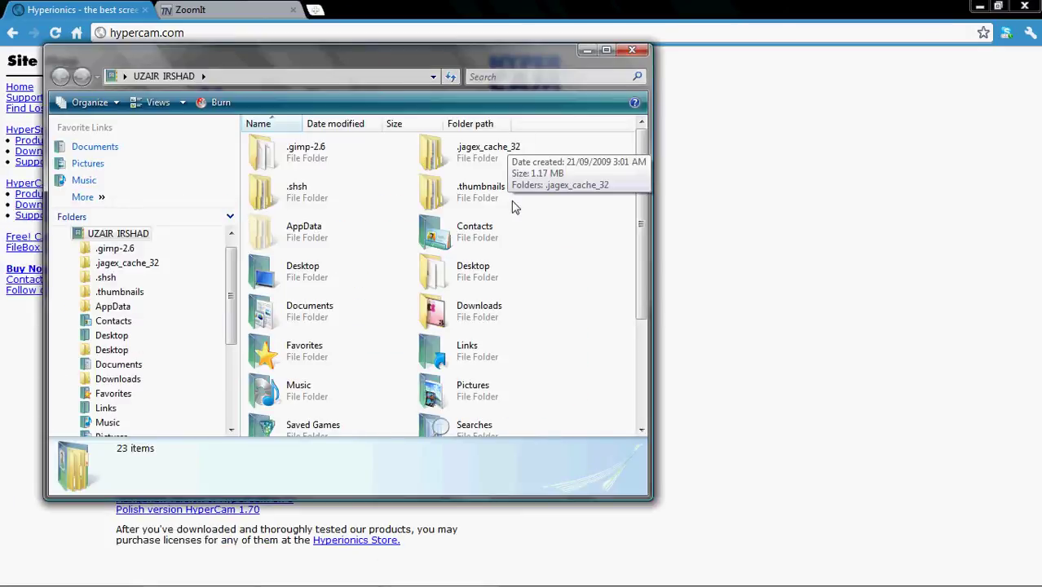
pyautogui.click(493, 306)
pyautogui.click(481, 309)
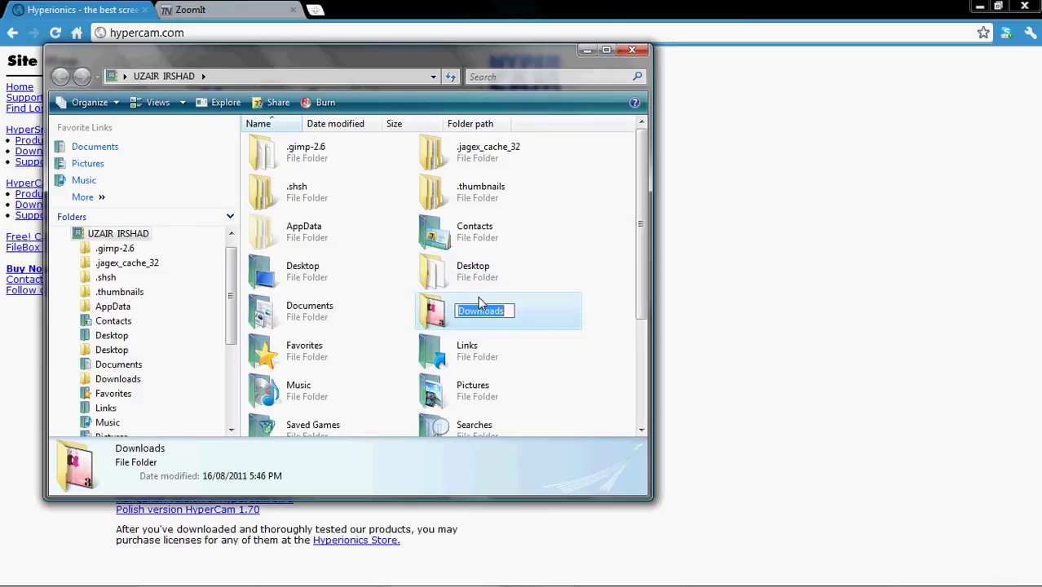
pyautogui.doubleClick(432, 310)
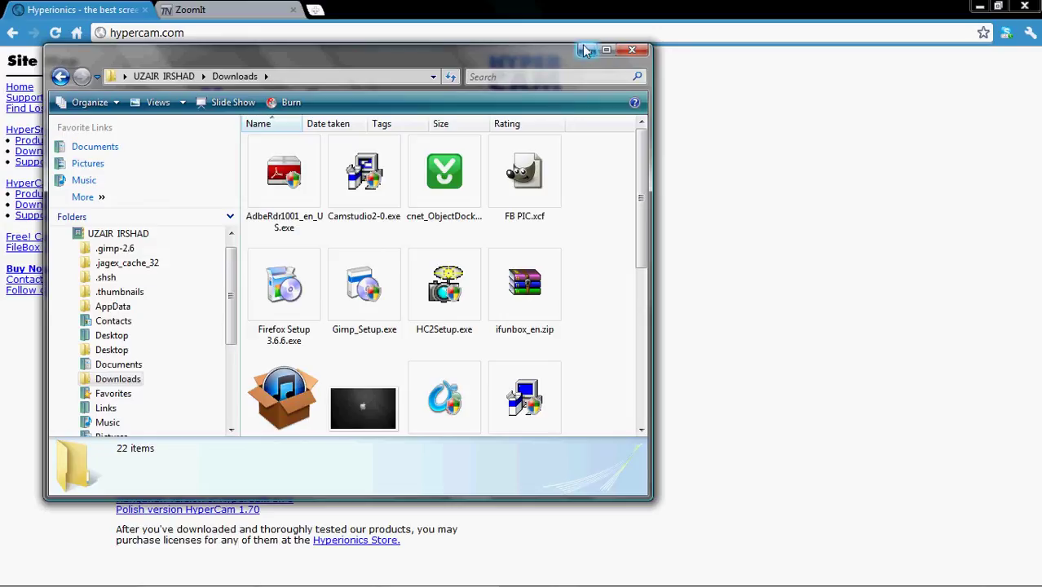
pyautogui.click(633, 51)
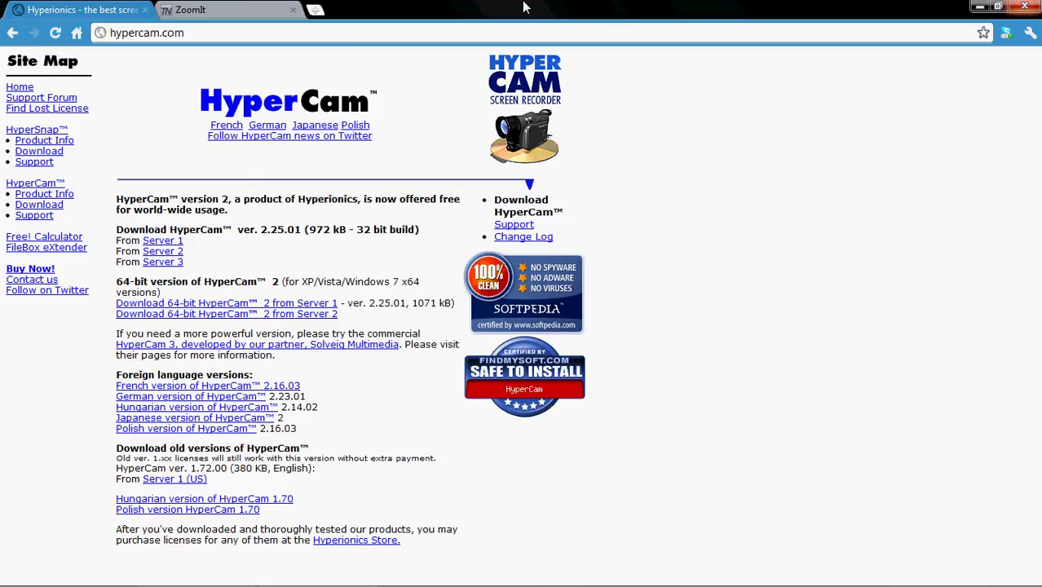
pyautogui.click(295, 10)
# Step: Close the browser and restore the HyperCam Recording window with its 1364 × 768 capture area
pyautogui.click(145, 10)
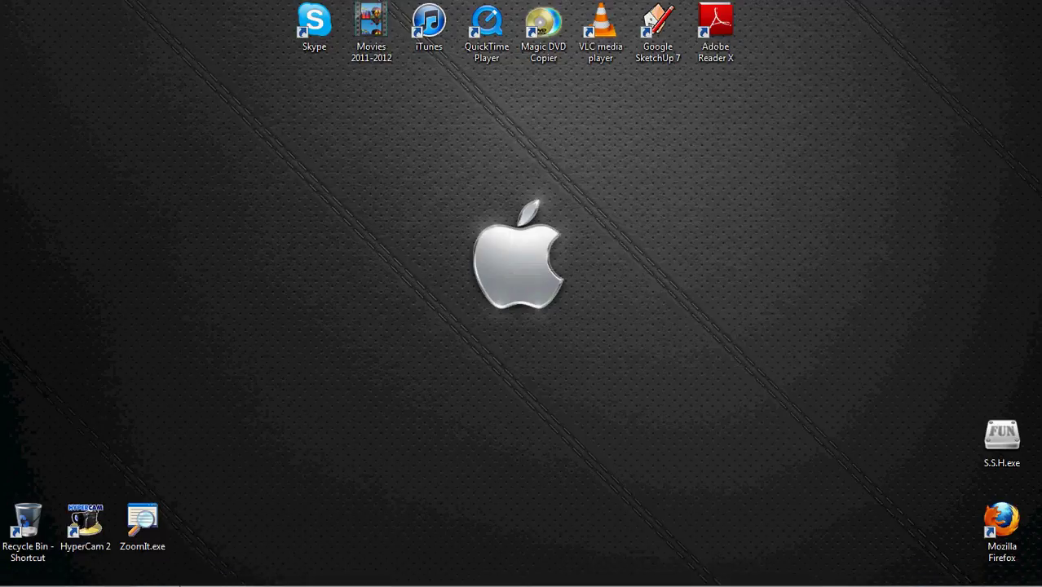
pyautogui.click(185, 577)
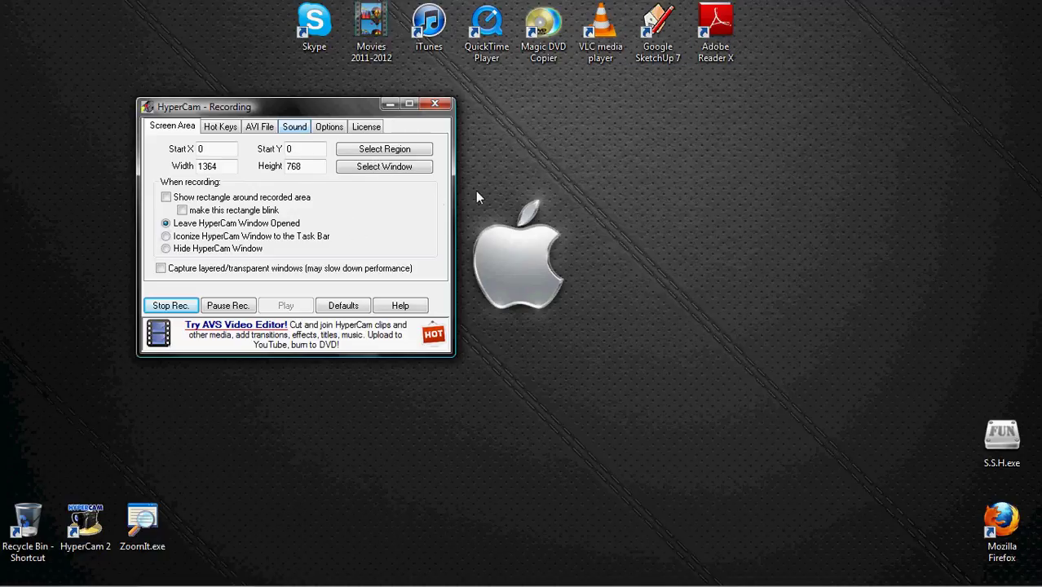
# Step: Review the AVI File settings (broswer_cam0007.avi, 10 fps, 85% quality) and minimize HyperCam
pyautogui.click(259, 128)
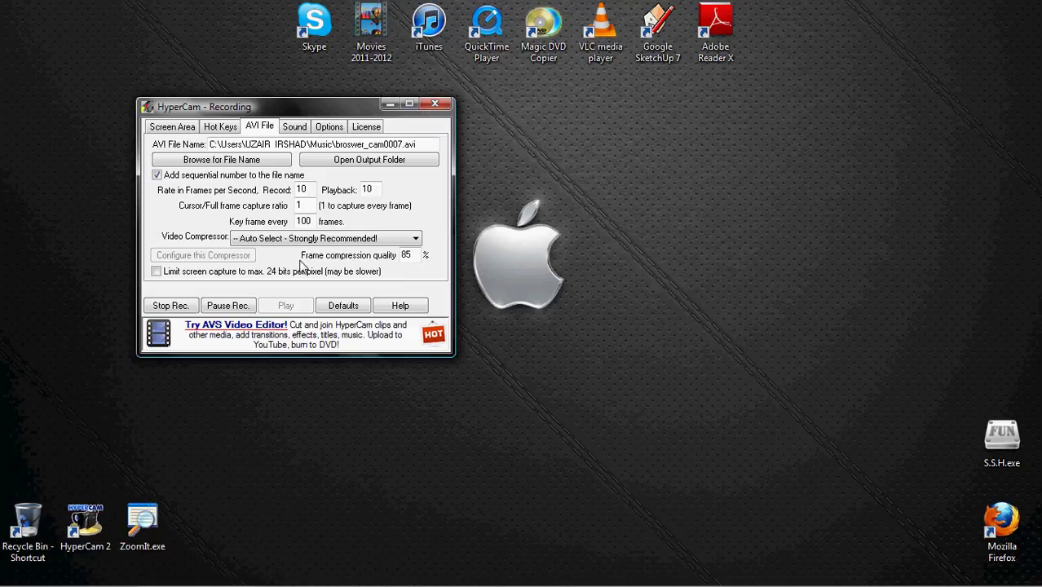
pyautogui.click(389, 105)
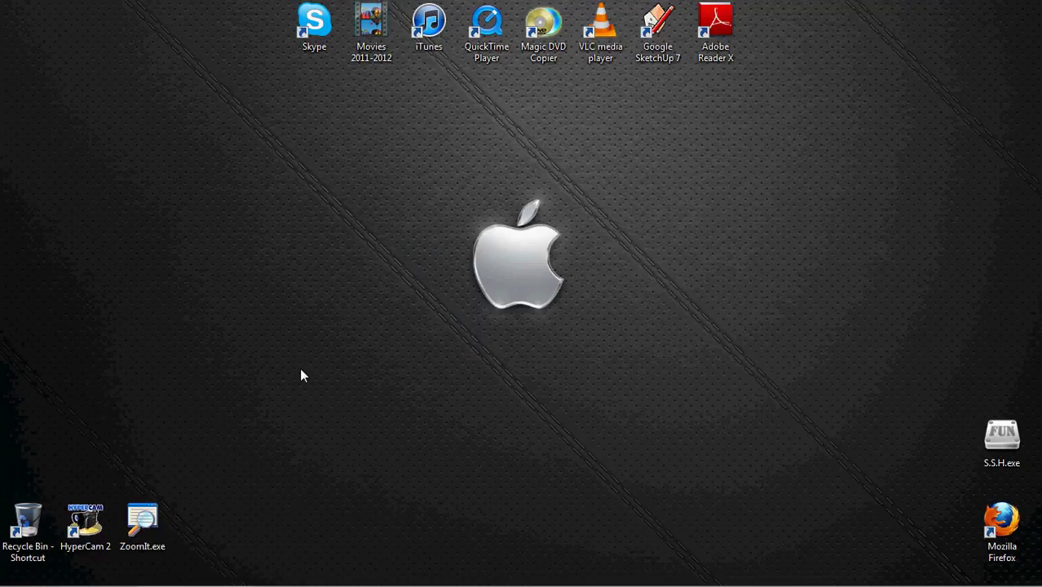
# Step: Launch ZoomIt, change the LiveZoom Toggle hotkey from INS, trying F1, F11, F10, and save
pyautogui.doubleClick(143, 525)
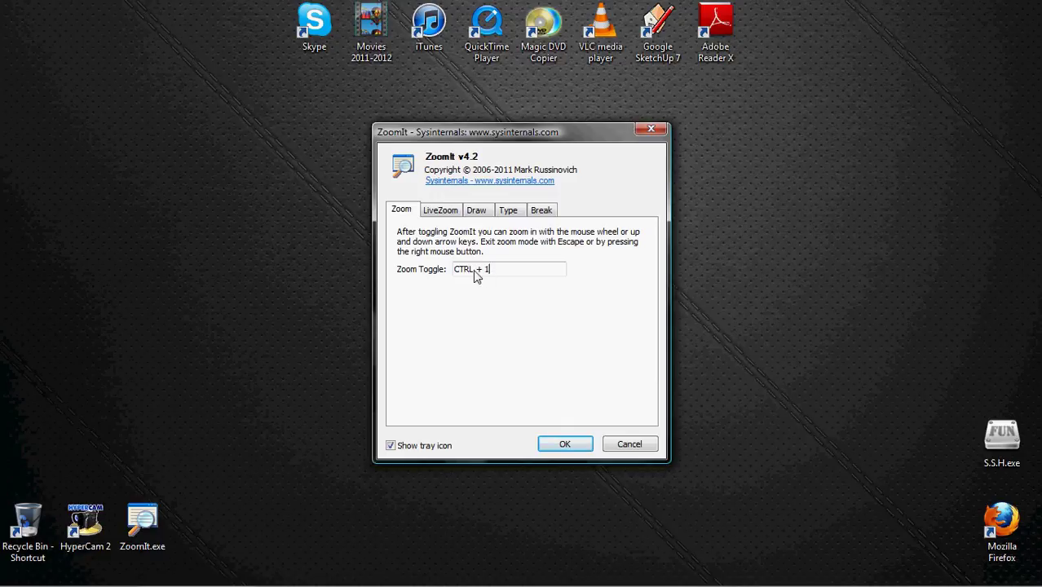
pyautogui.click(444, 211)
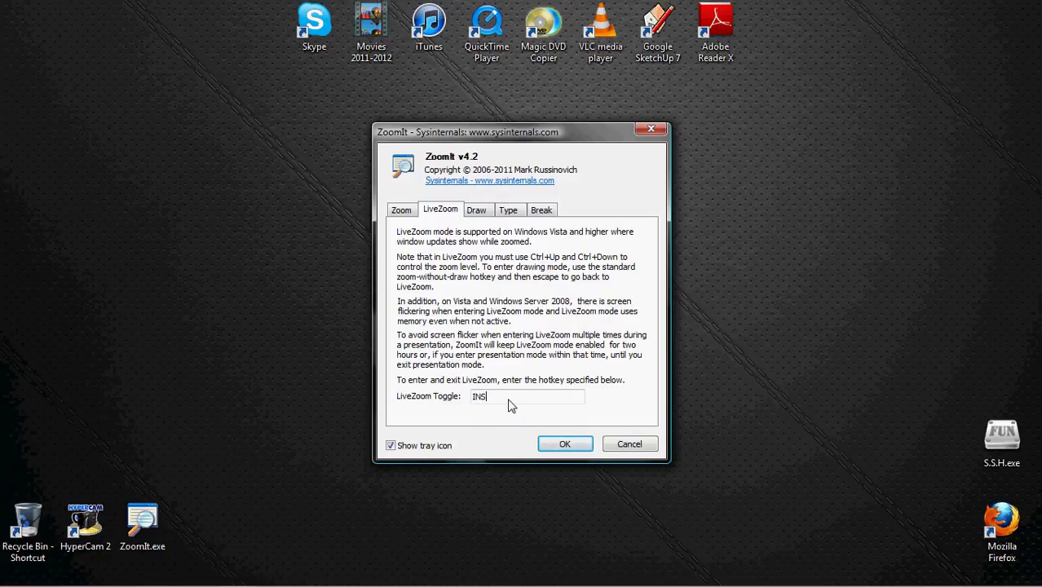
pyautogui.press('F1')
pyautogui.press('F11')
pyautogui.press('BackSpace')
pyautogui.press('F10')
pyautogui.click(561, 444)
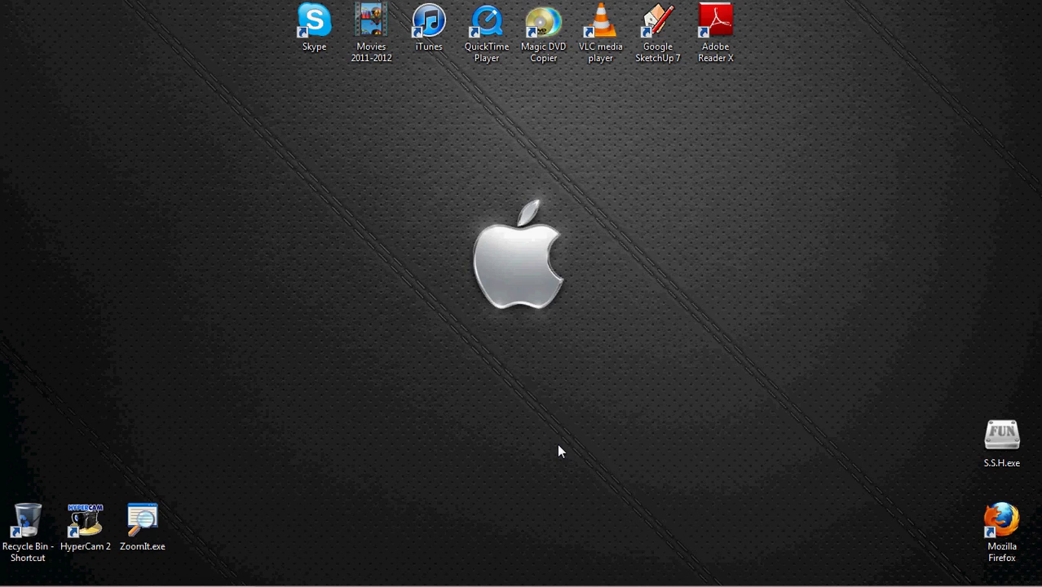
pyautogui.press('F10')
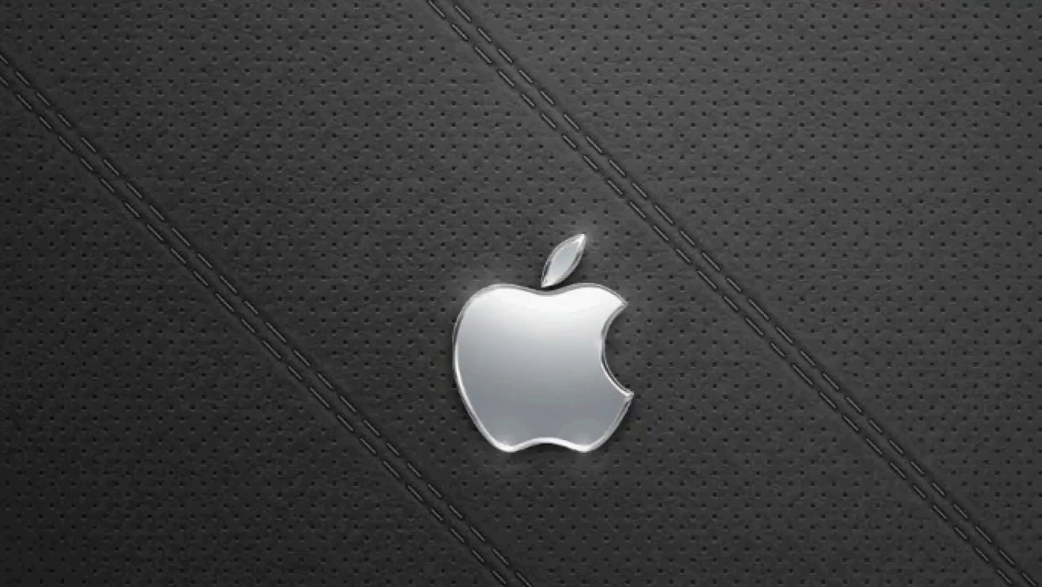
pyautogui.press('F10')
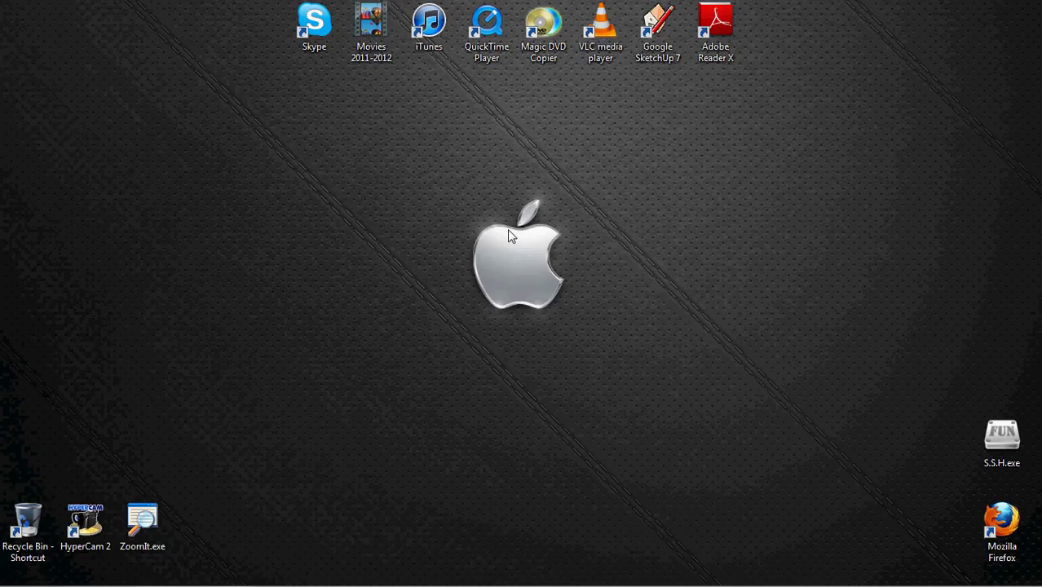